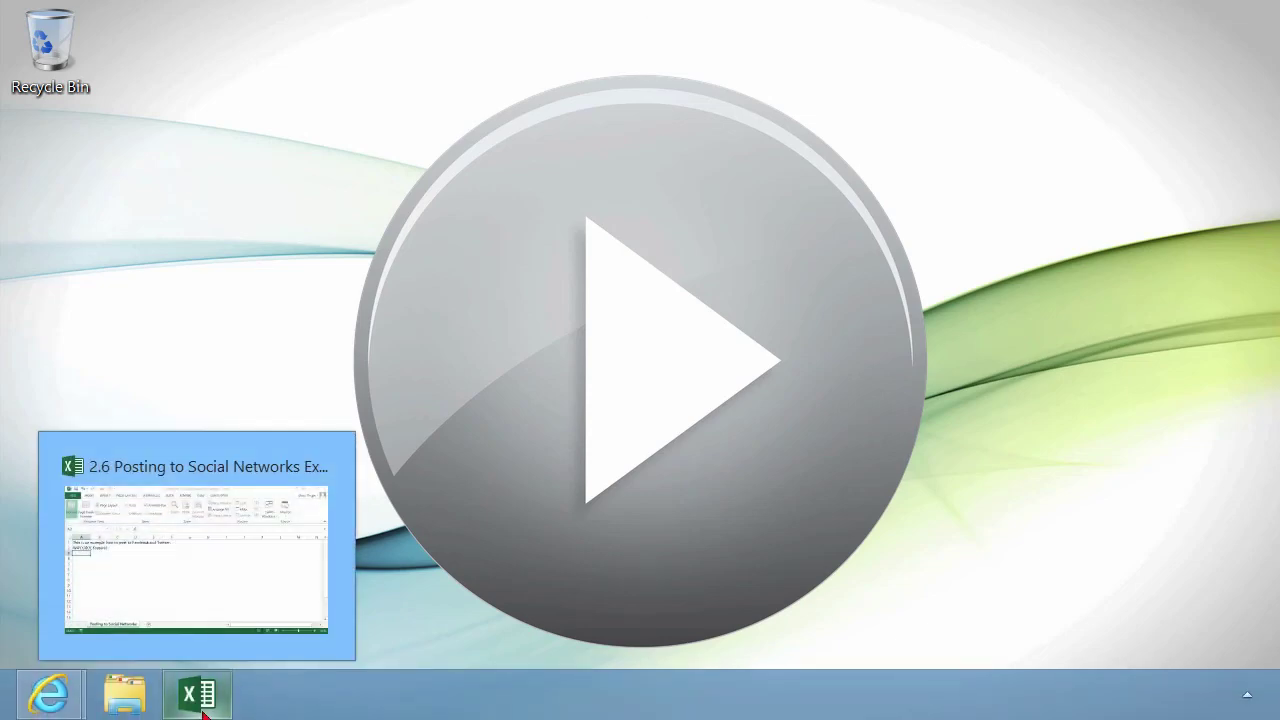
# Restore the 2.6 Posting to Social Networks Example workbook from the taskbar.
pyautogui.click(205, 714)
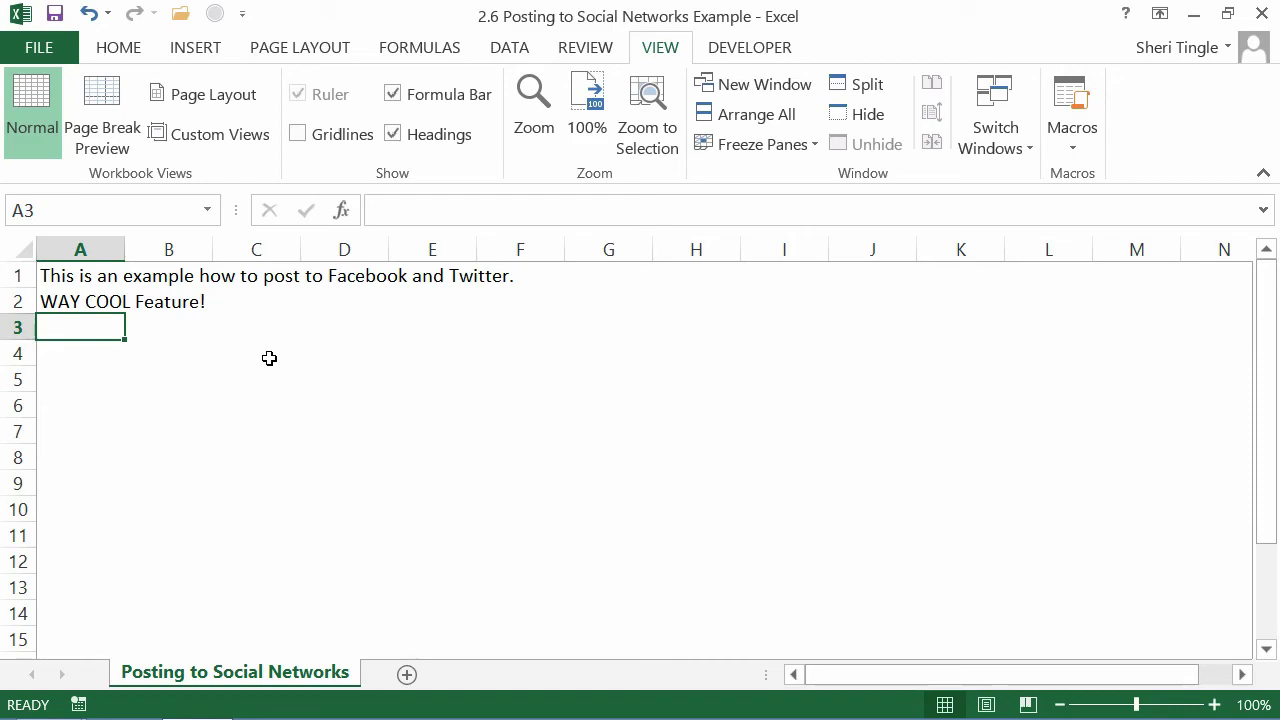
# Show the Backstage Share page and glance at the signed-in account details.
pyautogui.click(46, 53)
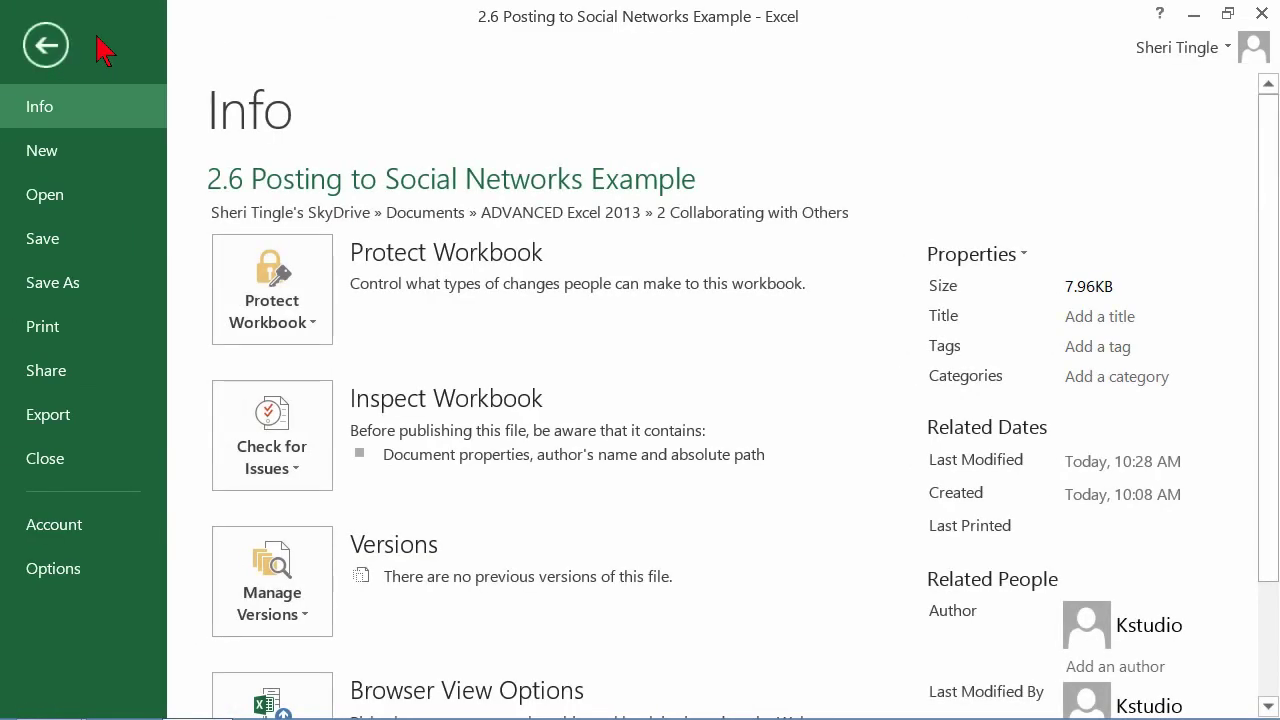
pyautogui.click(100, 390)
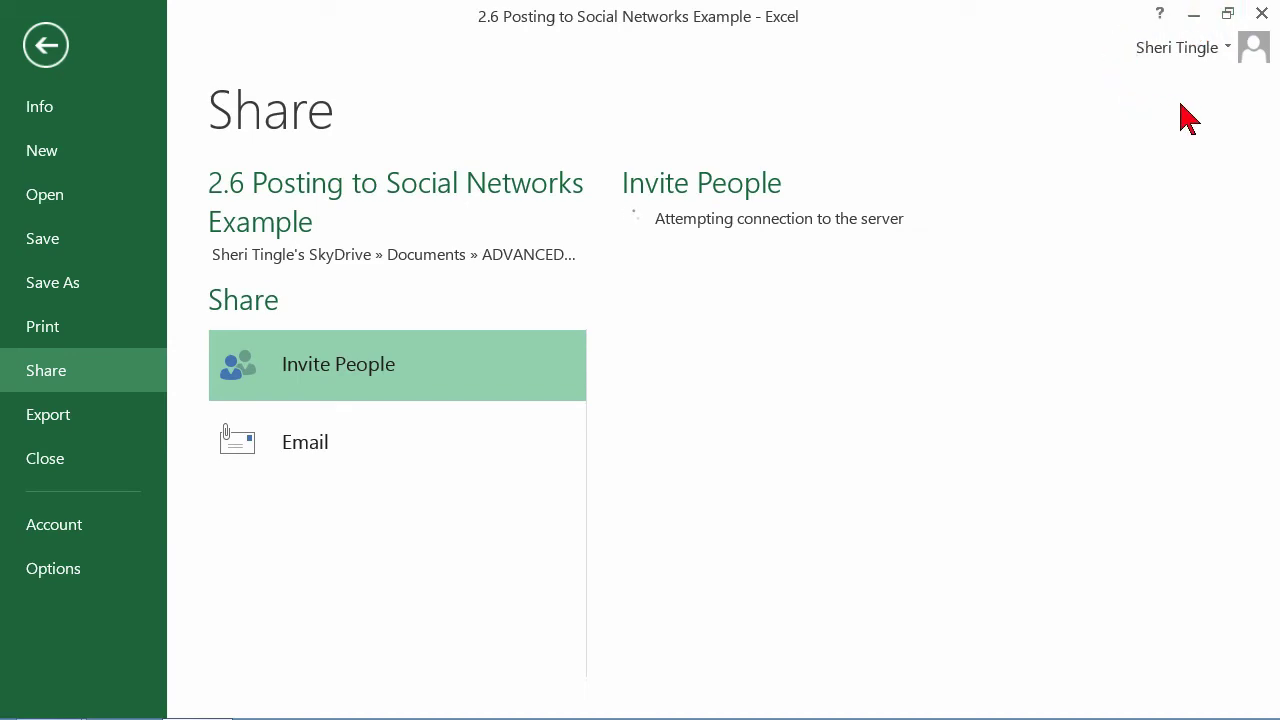
pyautogui.click(1230, 62)
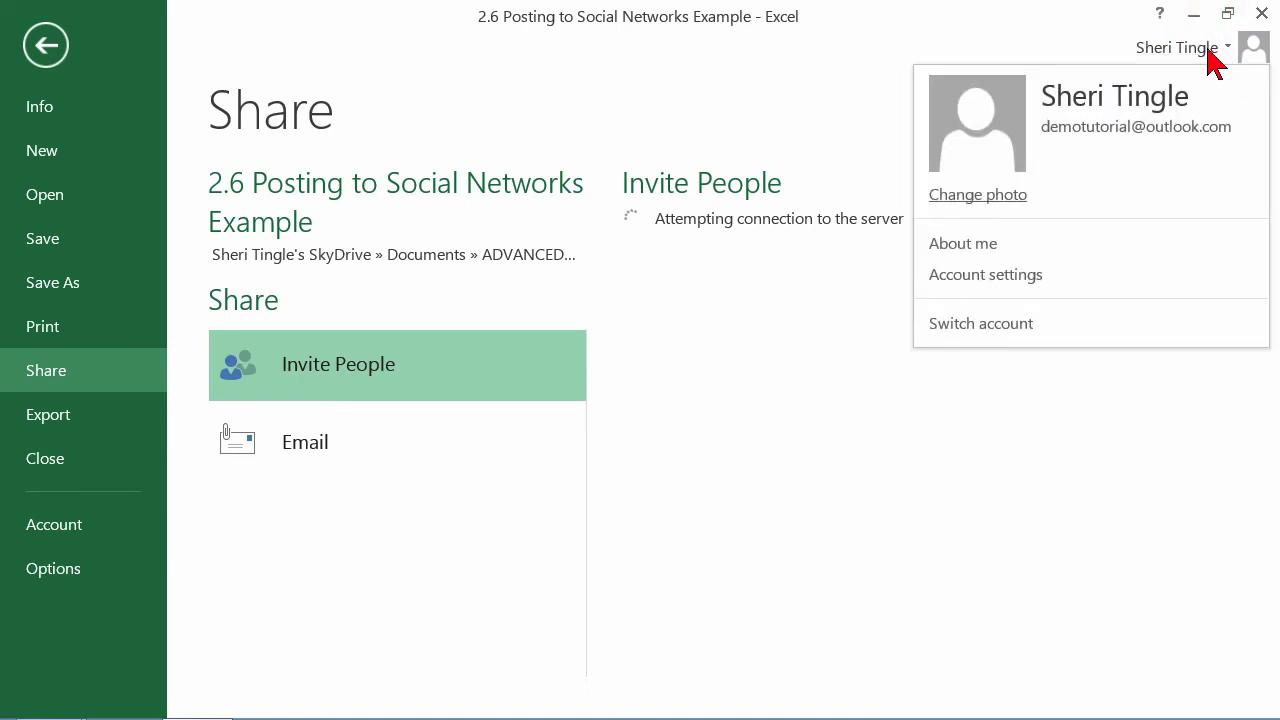
pyautogui.click(796, 128)
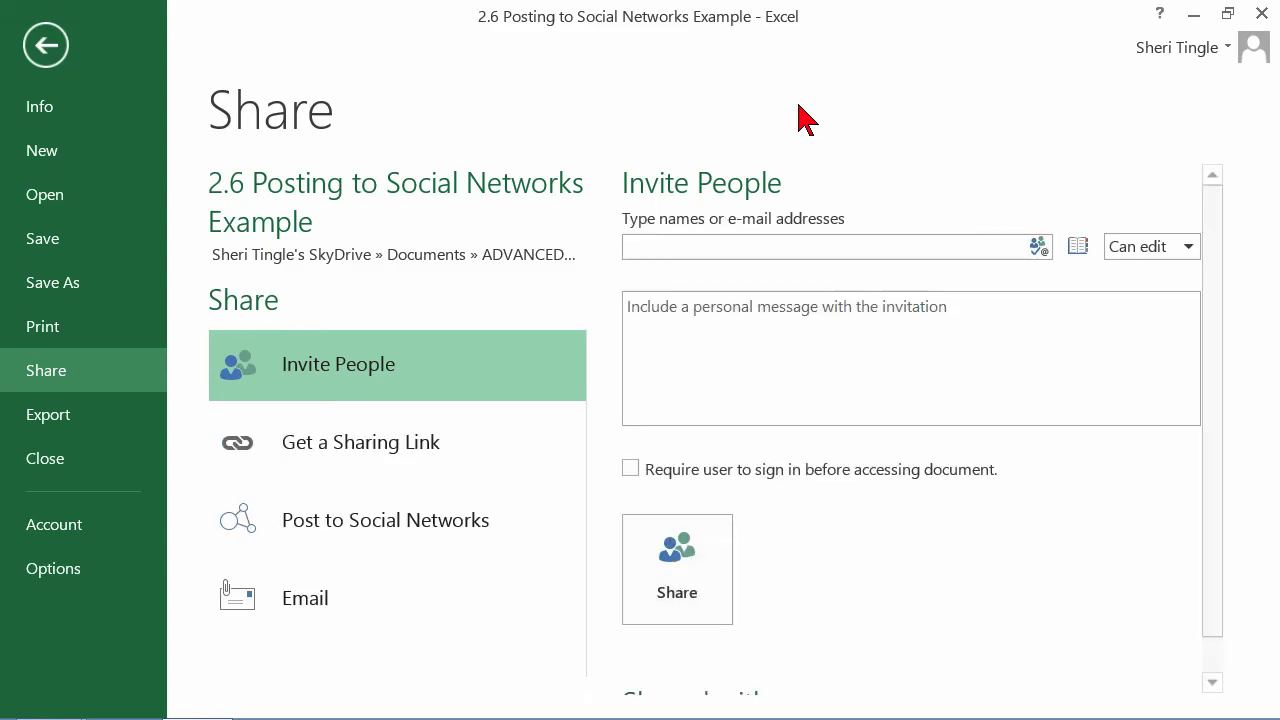
# Show the Post to Social Networks pane with its Facebook and Twitter options.
pyautogui.click(442, 535)
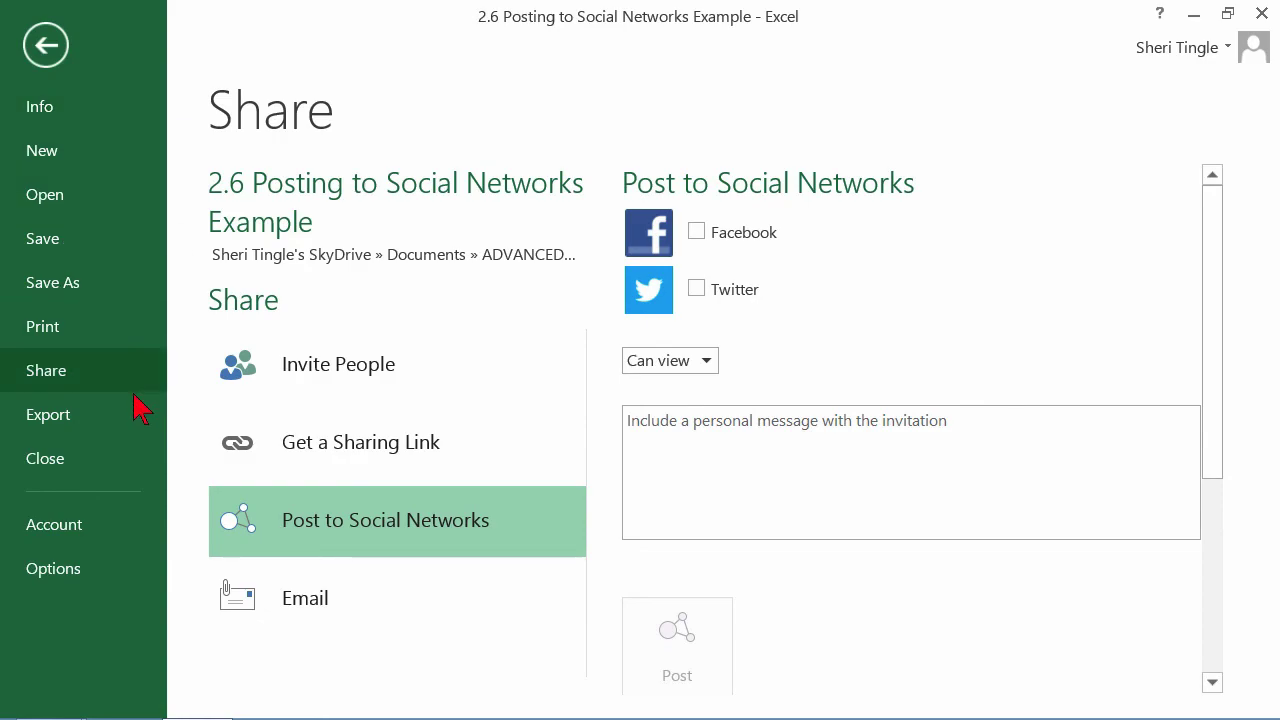
# View the Account page's Connected Services: Facebook, SkyDrive and Twitter.
pyautogui.click(92, 534)
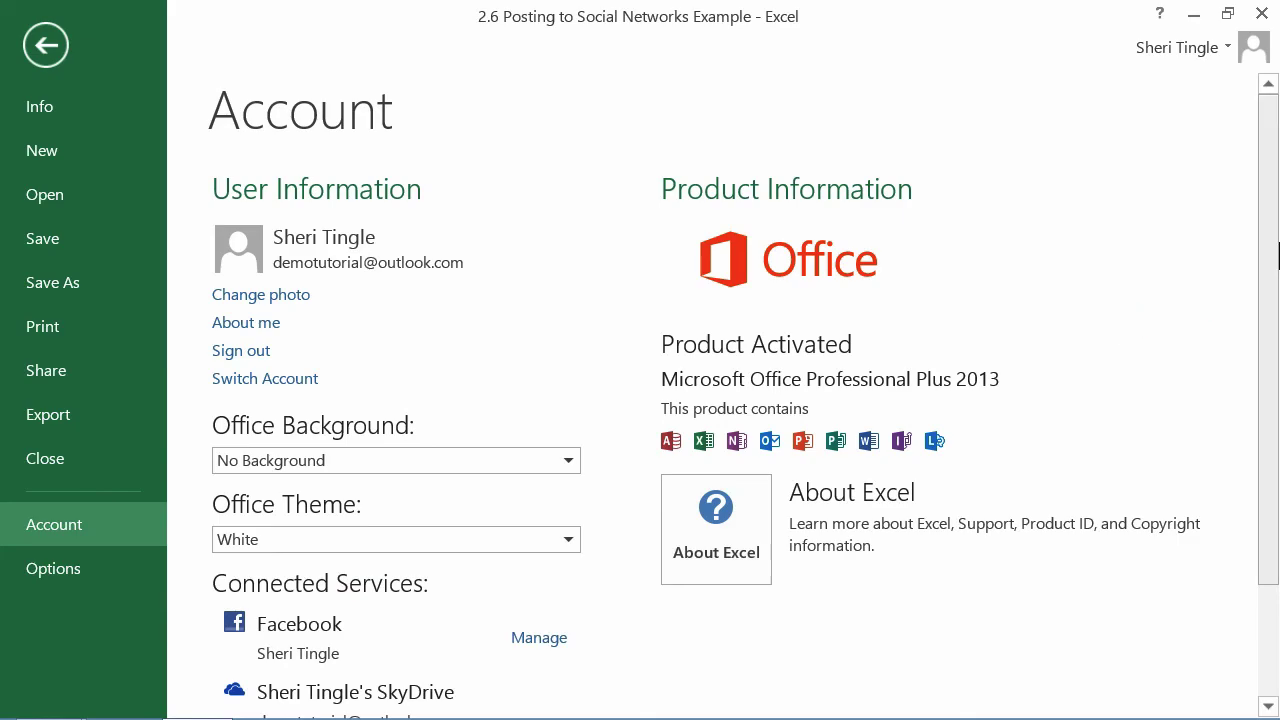
pyautogui.scroll(-3, 1278, 400)
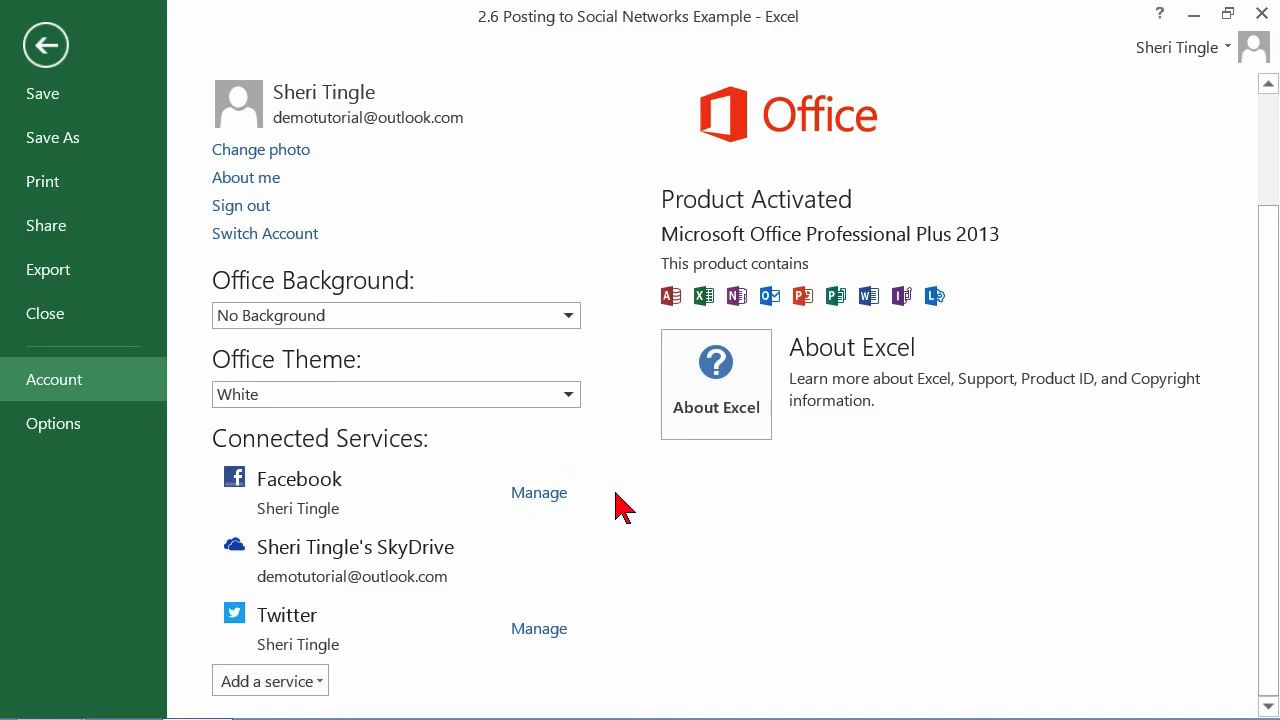
pyautogui.click(318, 690)
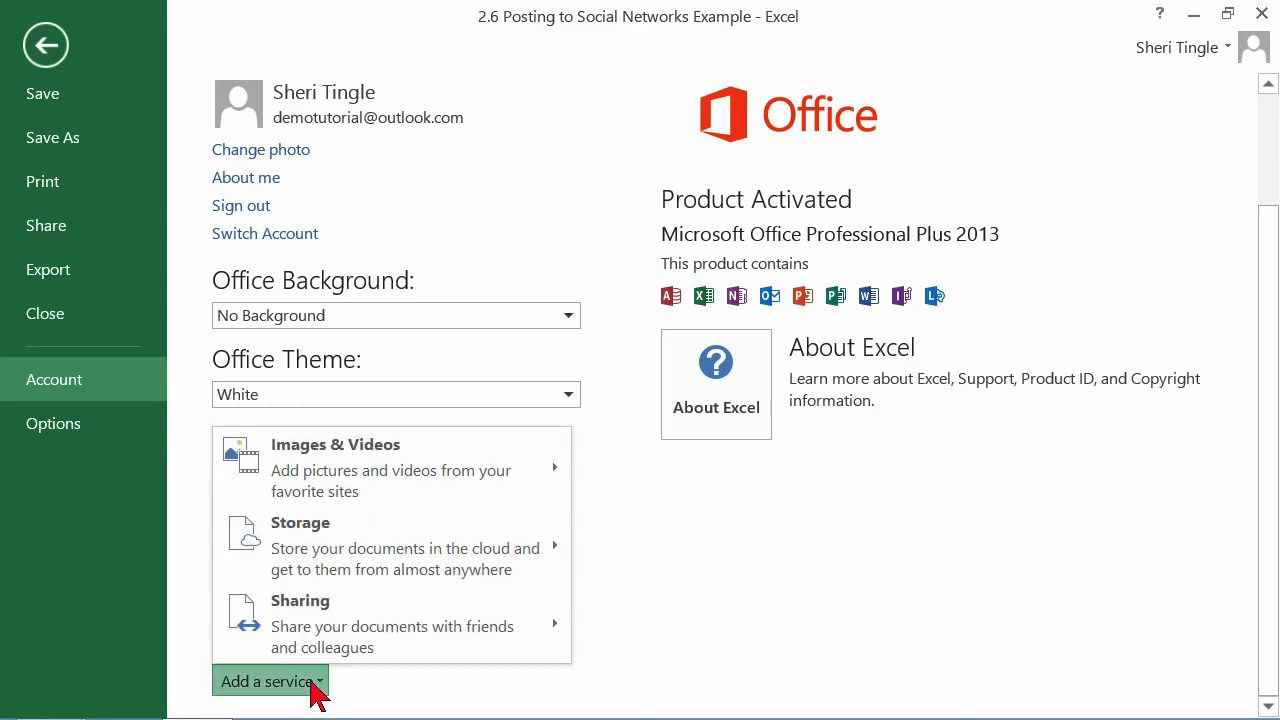
pyautogui.moveTo(390, 493)
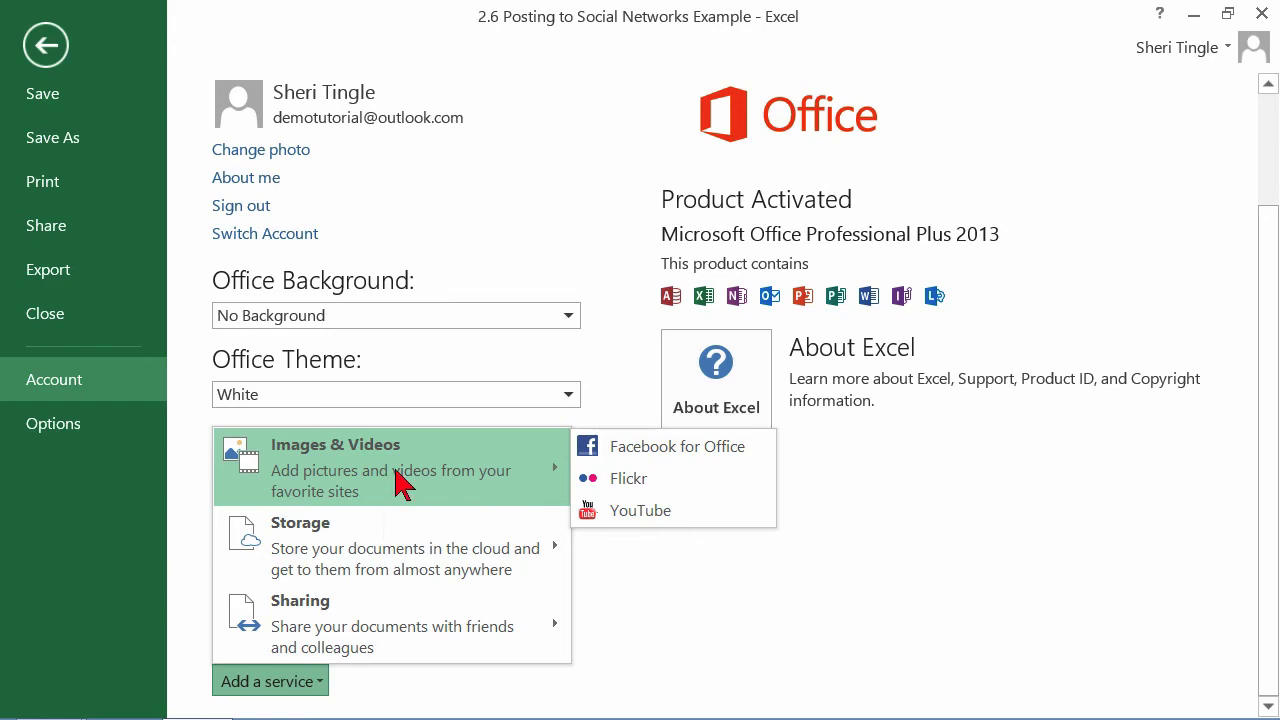
pyautogui.moveTo(372, 562)
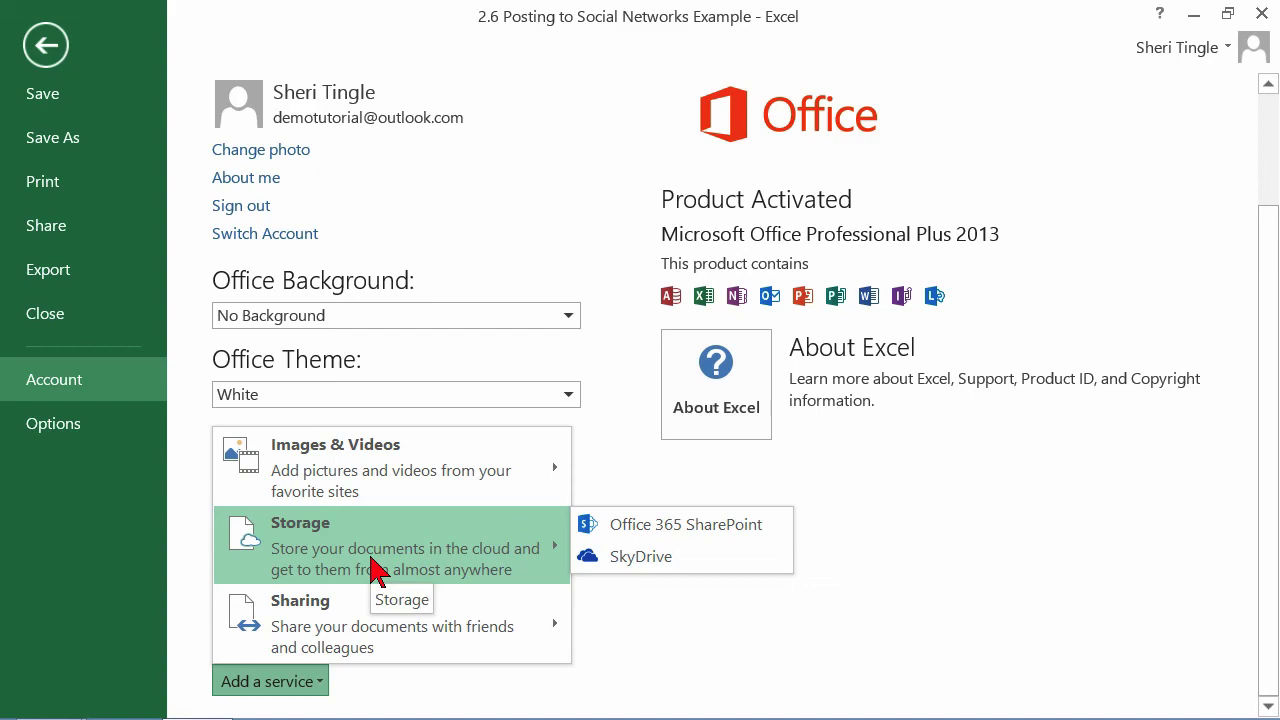
pyautogui.moveTo(372, 630)
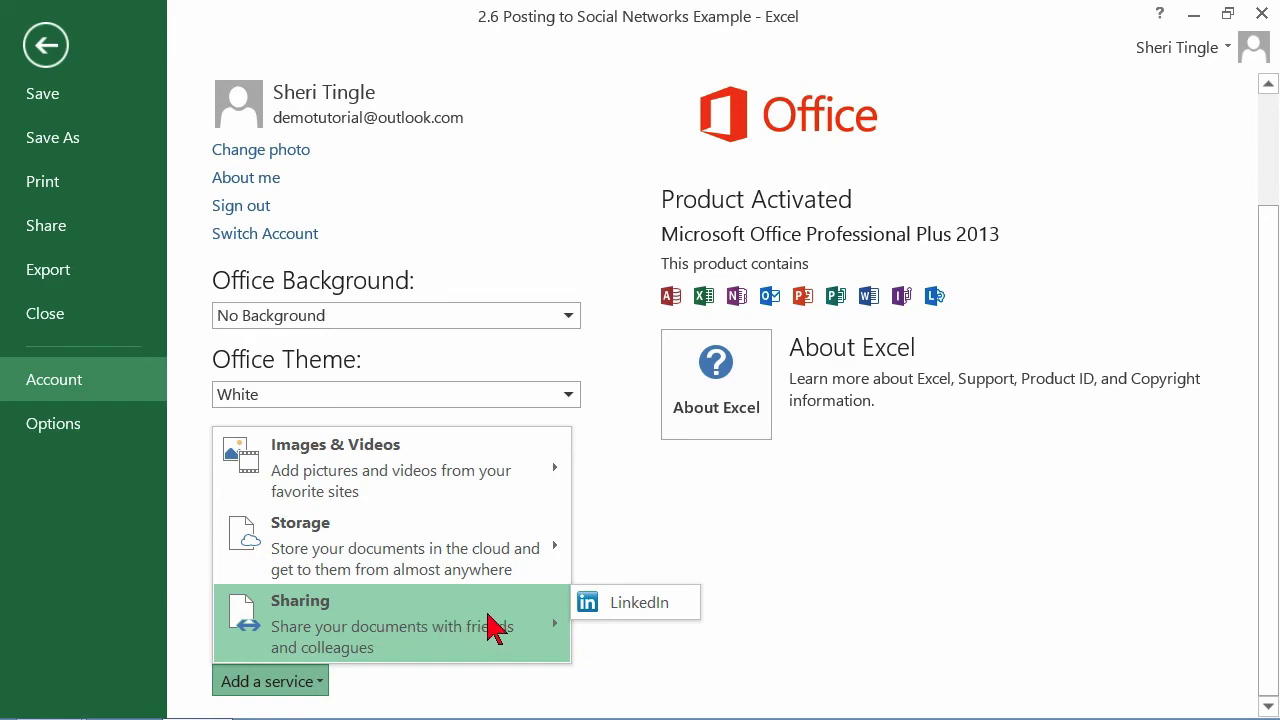
pyautogui.click(641, 604)
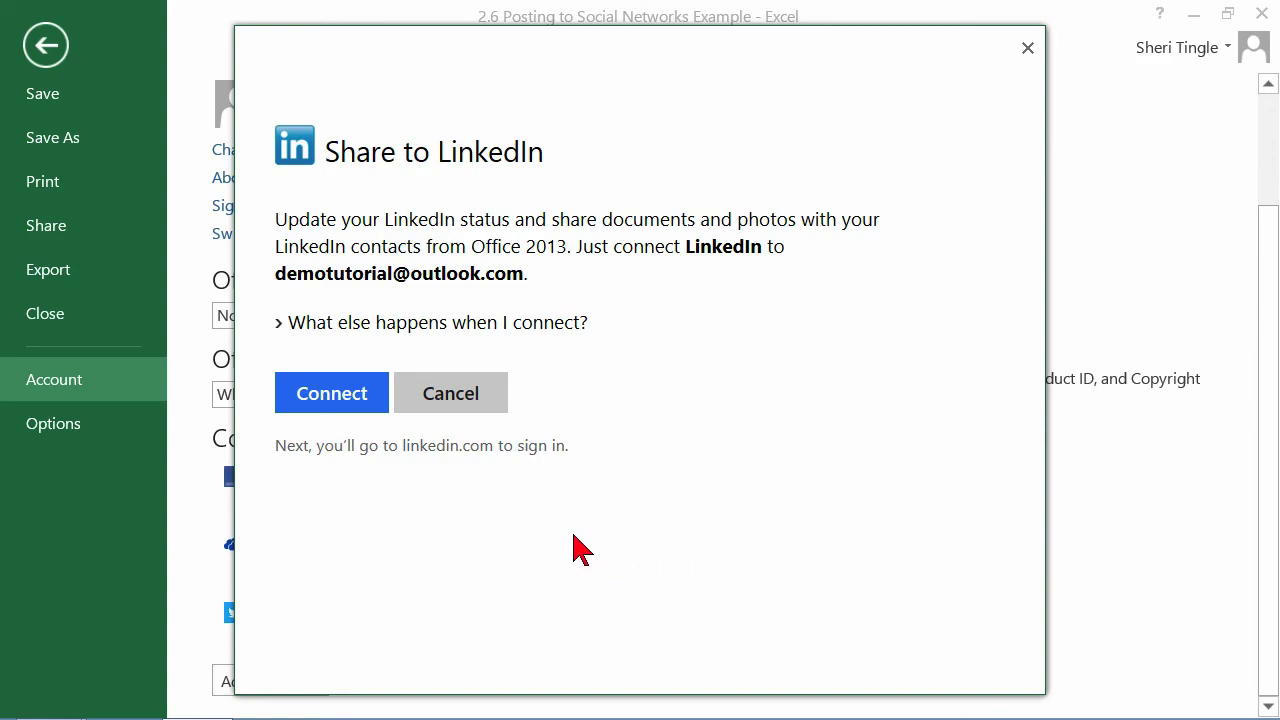
pyautogui.click(447, 394)
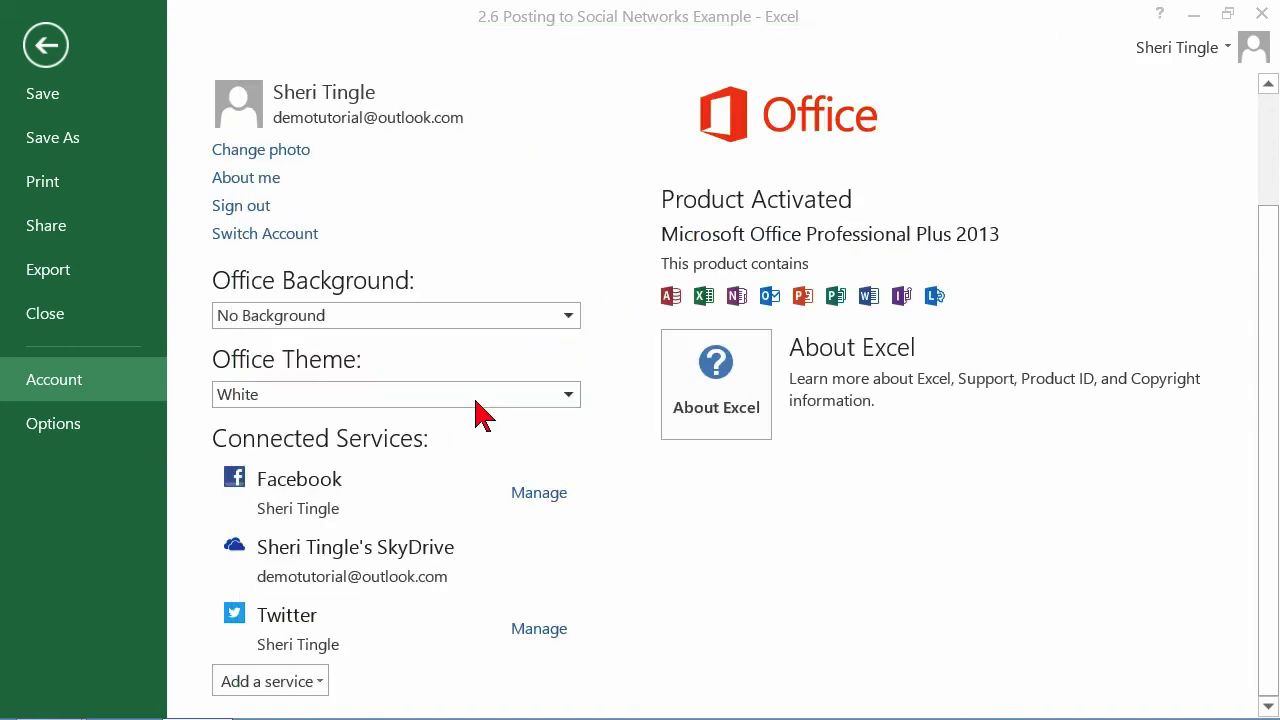
# Keep the White Office theme, then tick Facebook and Twitter under Post to Social Networks.
pyautogui.click(476, 400)
pyautogui.click(618, 466)
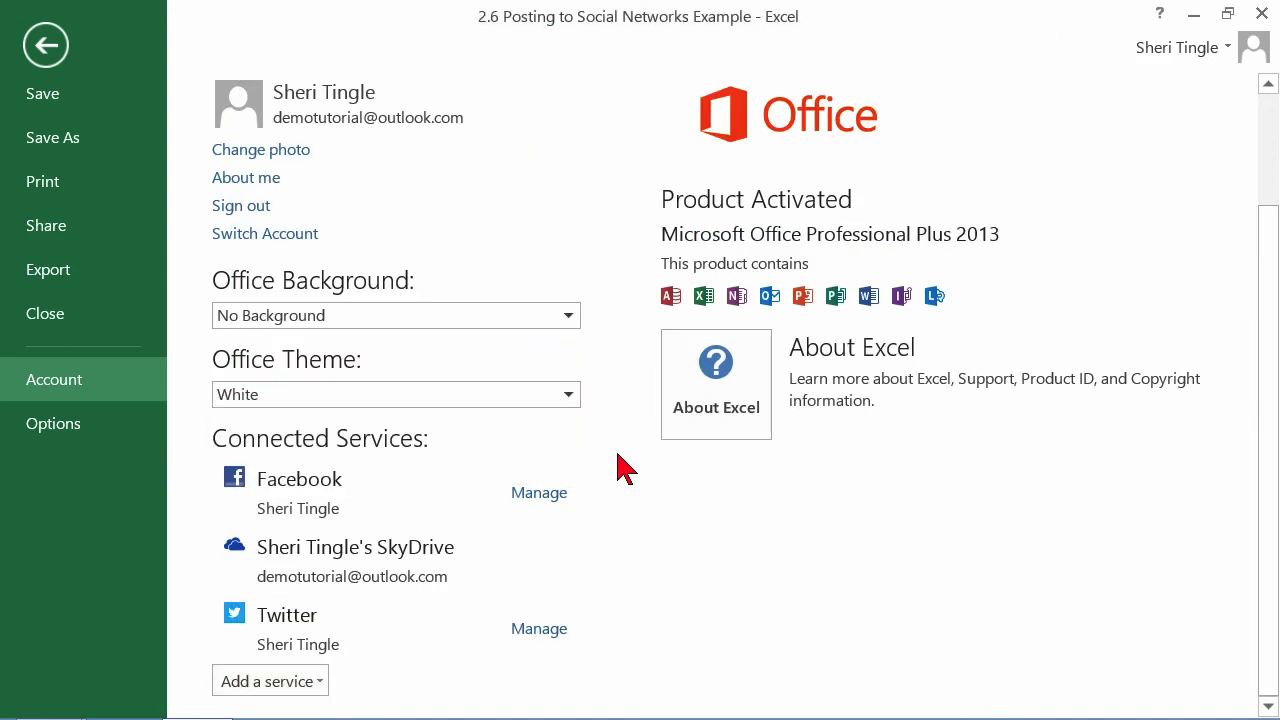
pyautogui.click(97, 247)
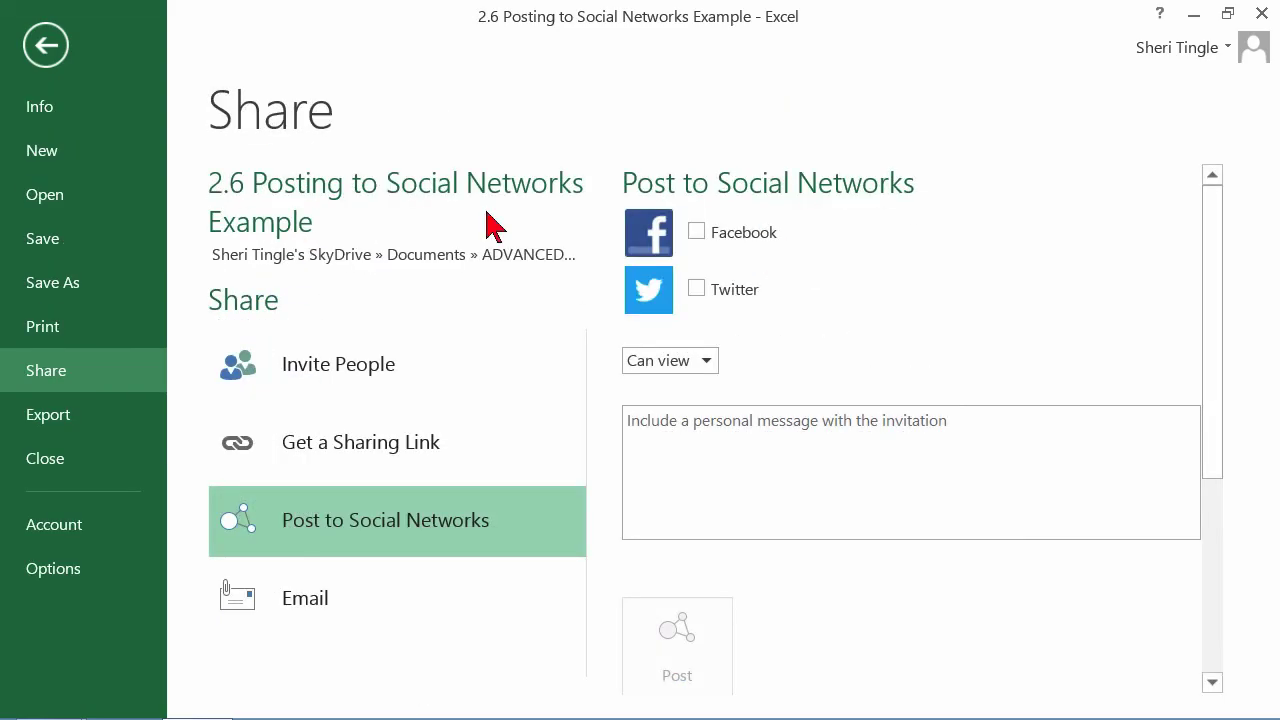
pyautogui.click(697, 234)
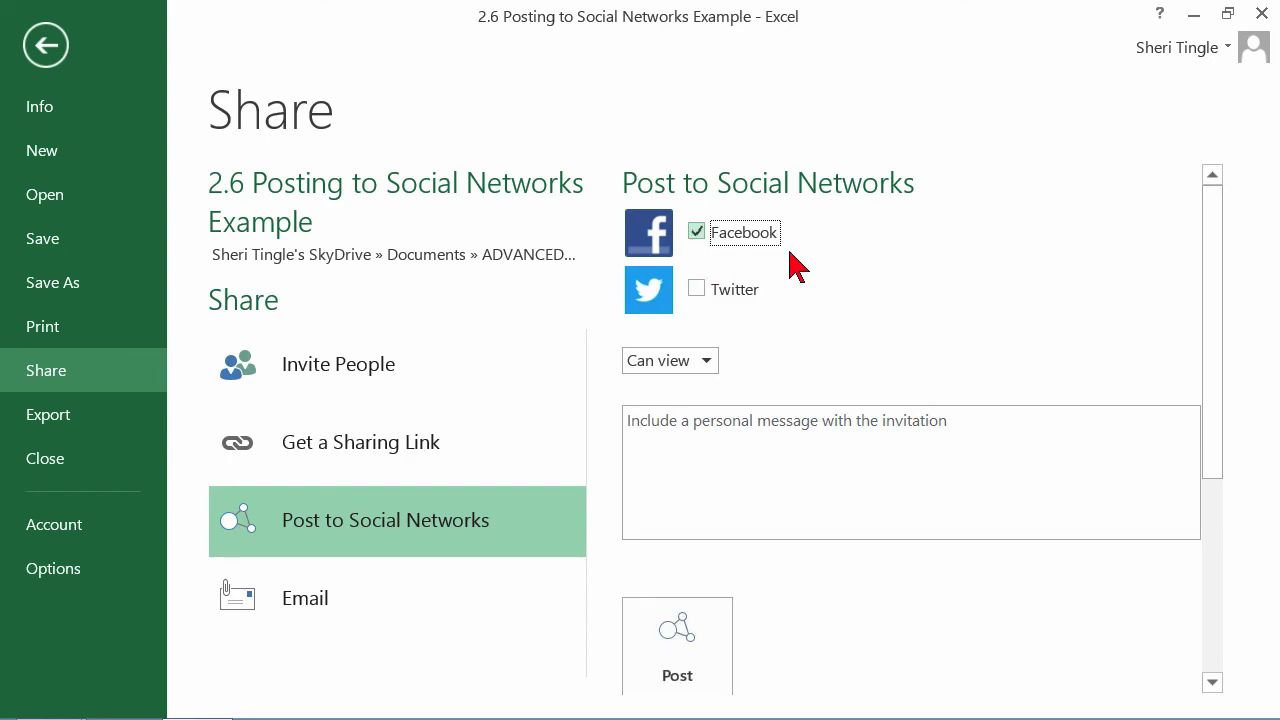
pyautogui.click(697, 290)
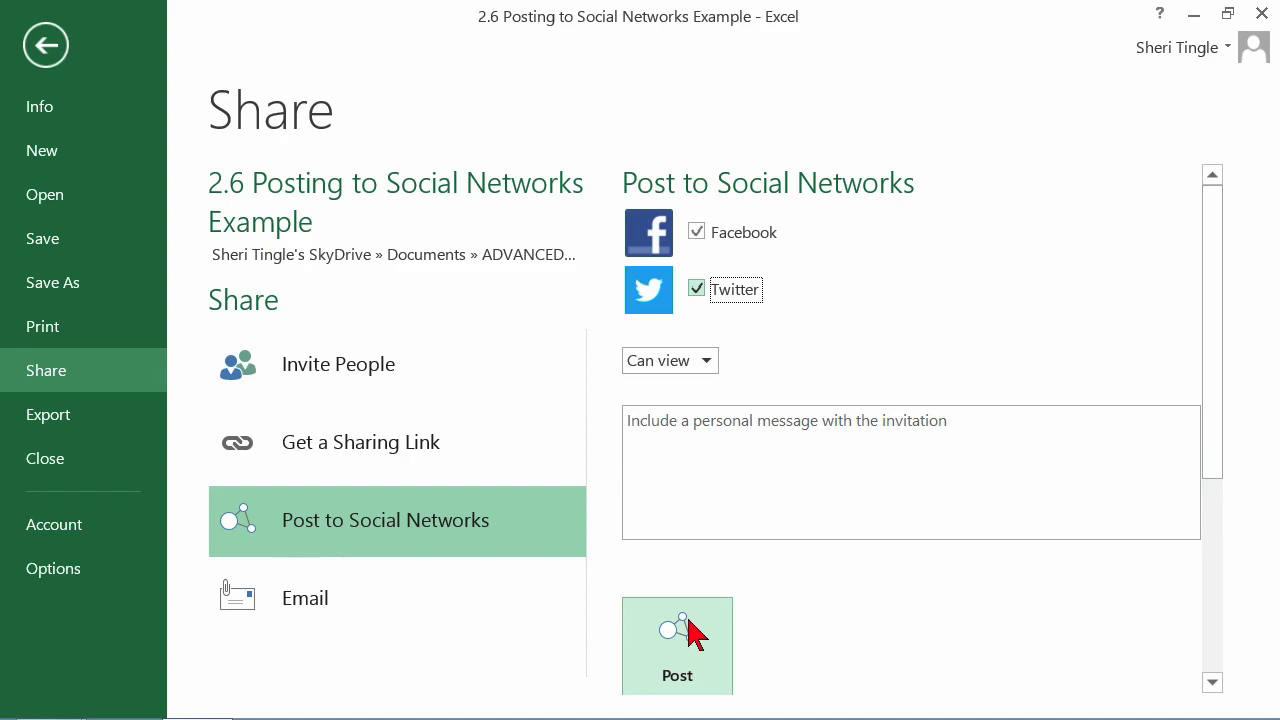
pyautogui.click(683, 432)
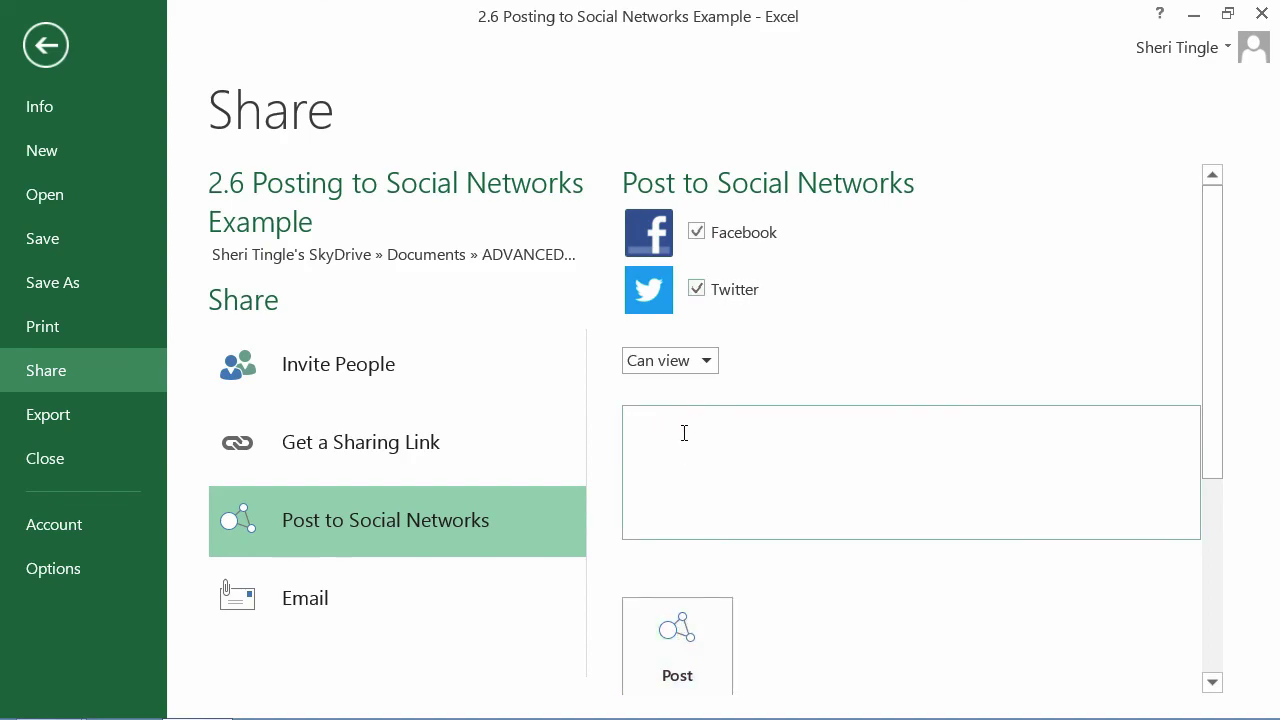
pyautogui.write('aaaaaaaaaaaaaaaaaaaaaaaaaaaaaaaaaaaaaaaaaaaaaaaaaaaaaaaaaaaaaaaaaaaaaaaaaaaaaaaaaaaaaaaaaaaaaaaaaaaaaaaaaaaaaaaaaaaaaaaaaaaaaaaaaaaaaaaaaaaaaaaaaaaaaaaaa')
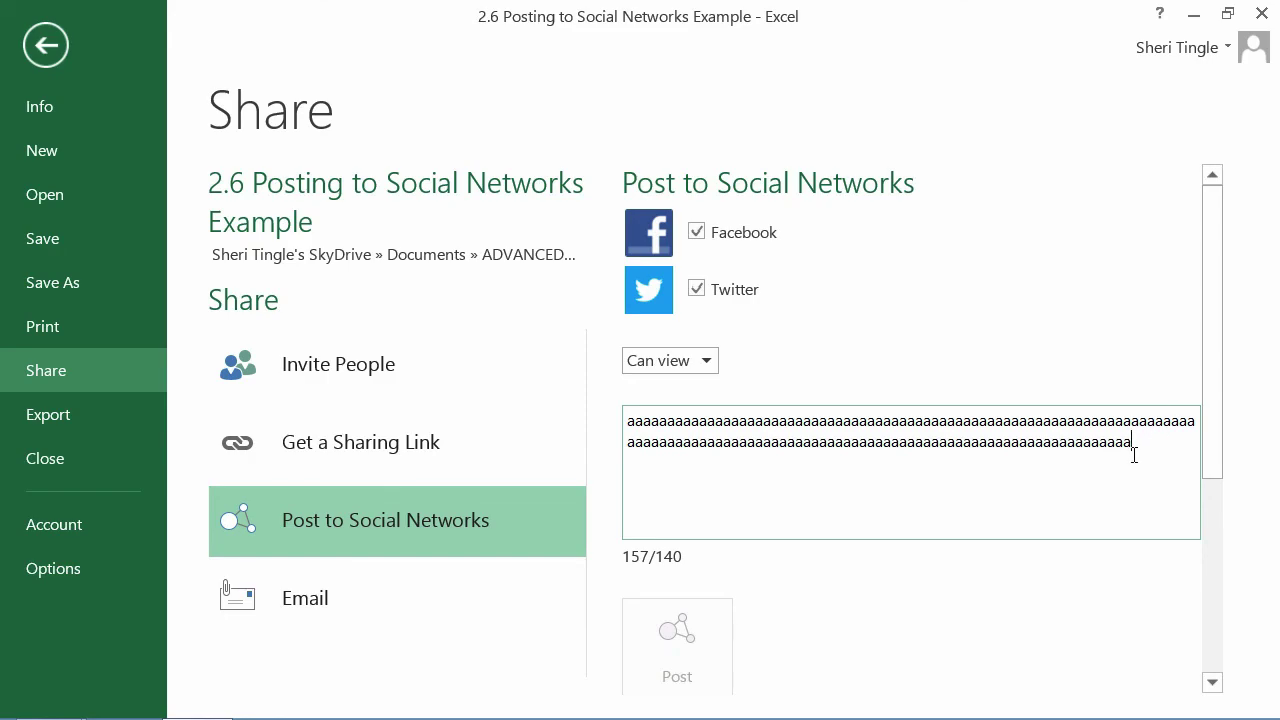
pyautogui.hotkey('ctrl', 'a')
pyautogui.press('Delete')
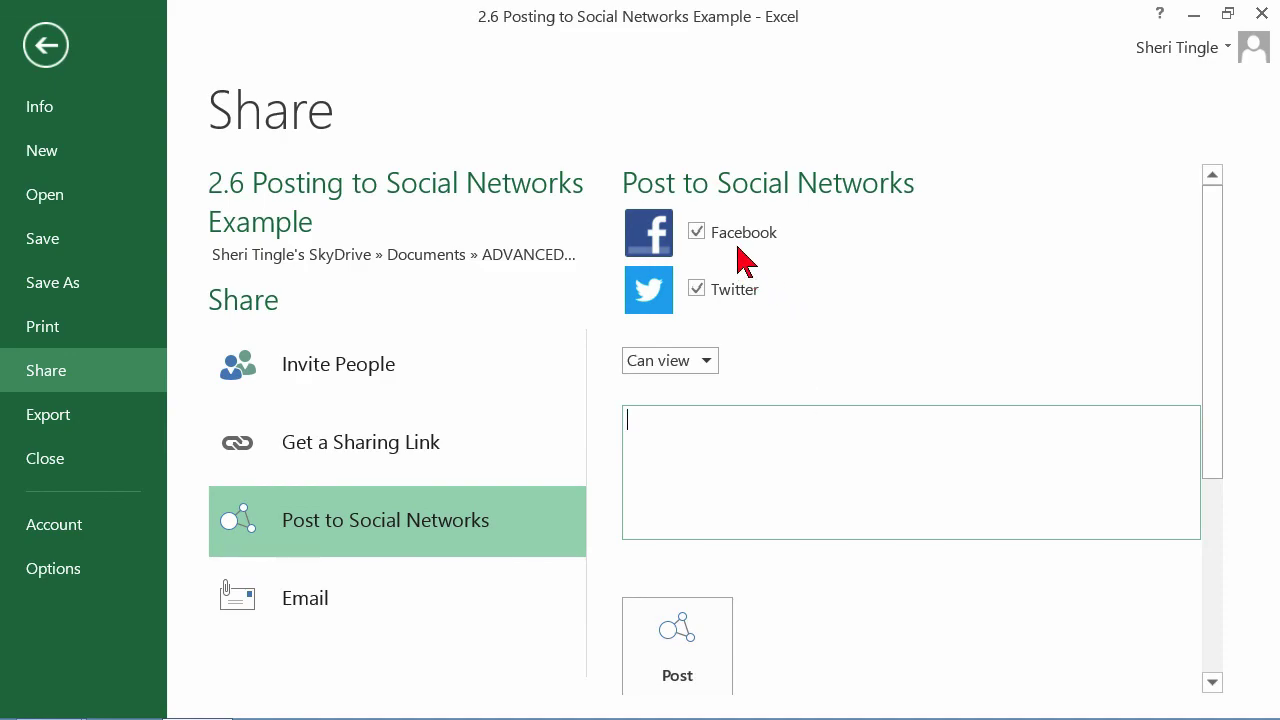
# Leave the message box empty and keep the permission at Can view.
pyautogui.click(882, 500)
pyautogui.click(710, 366)
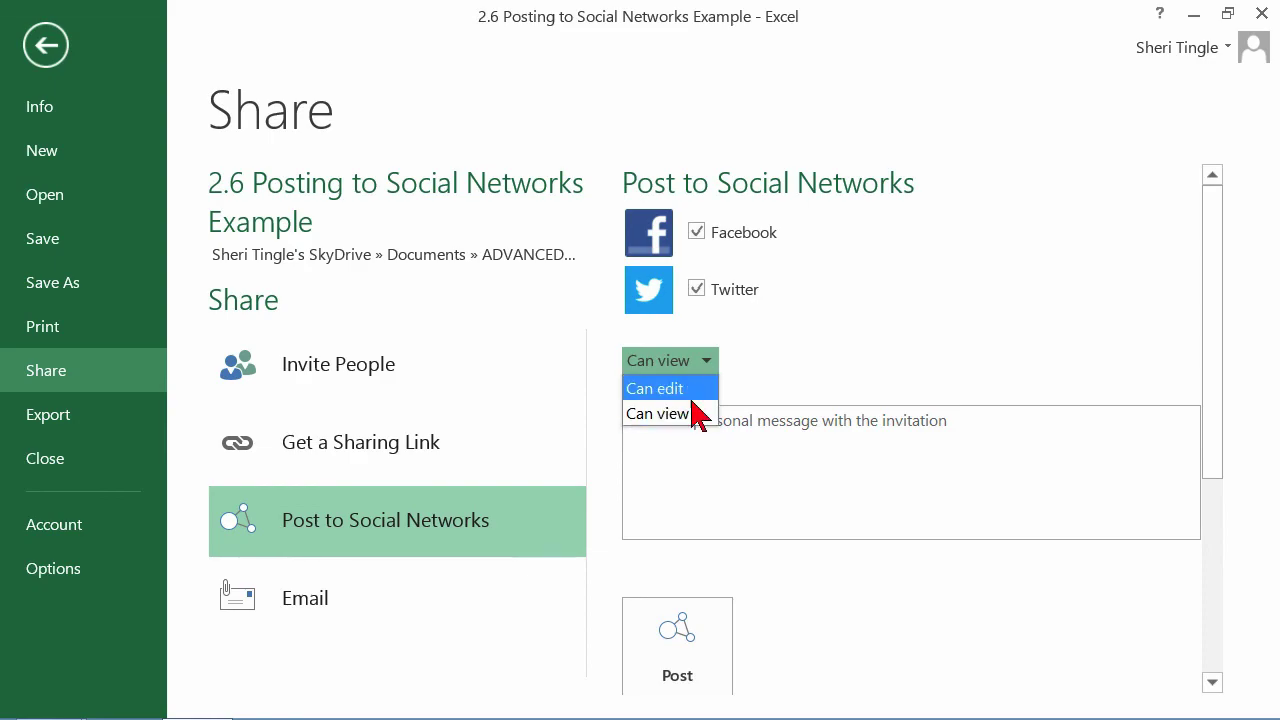
pyautogui.click(818, 358)
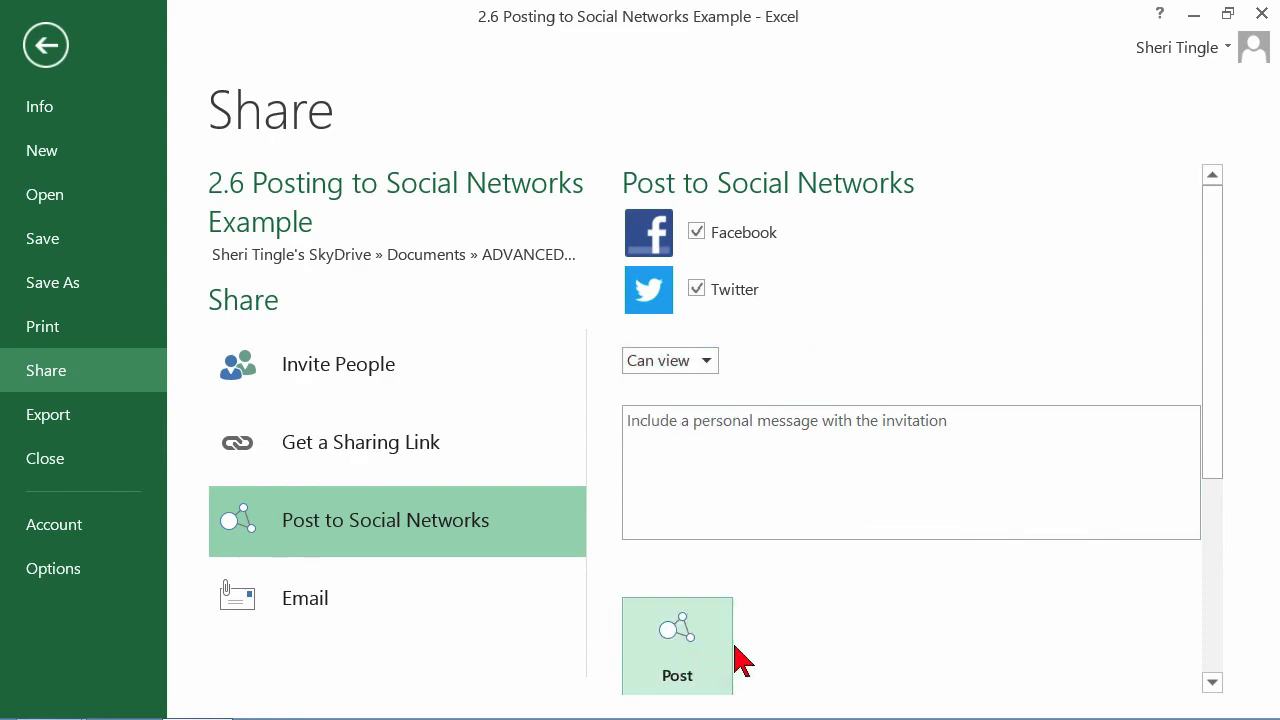
# Post the workbook, then view the post in the Facebook browser window.
pyautogui.click(646, 631)
pyautogui.moveTo(97, 710)
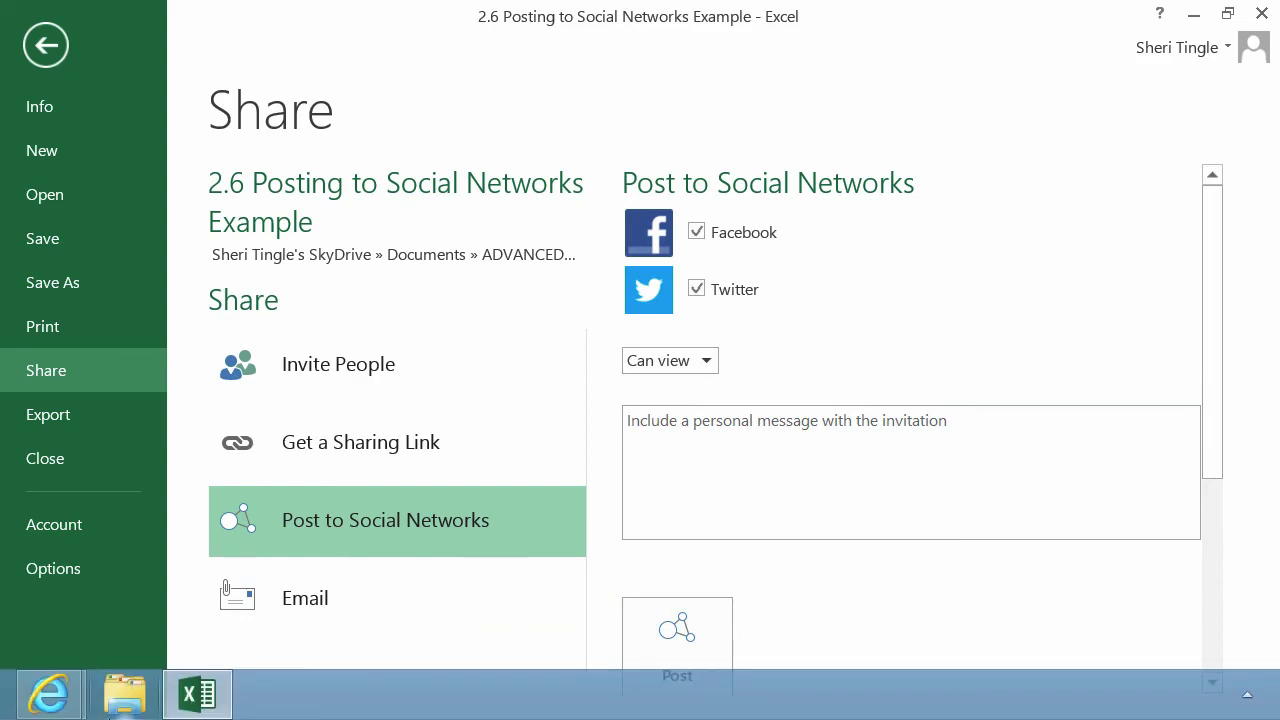
pyautogui.moveTo(60, 700)
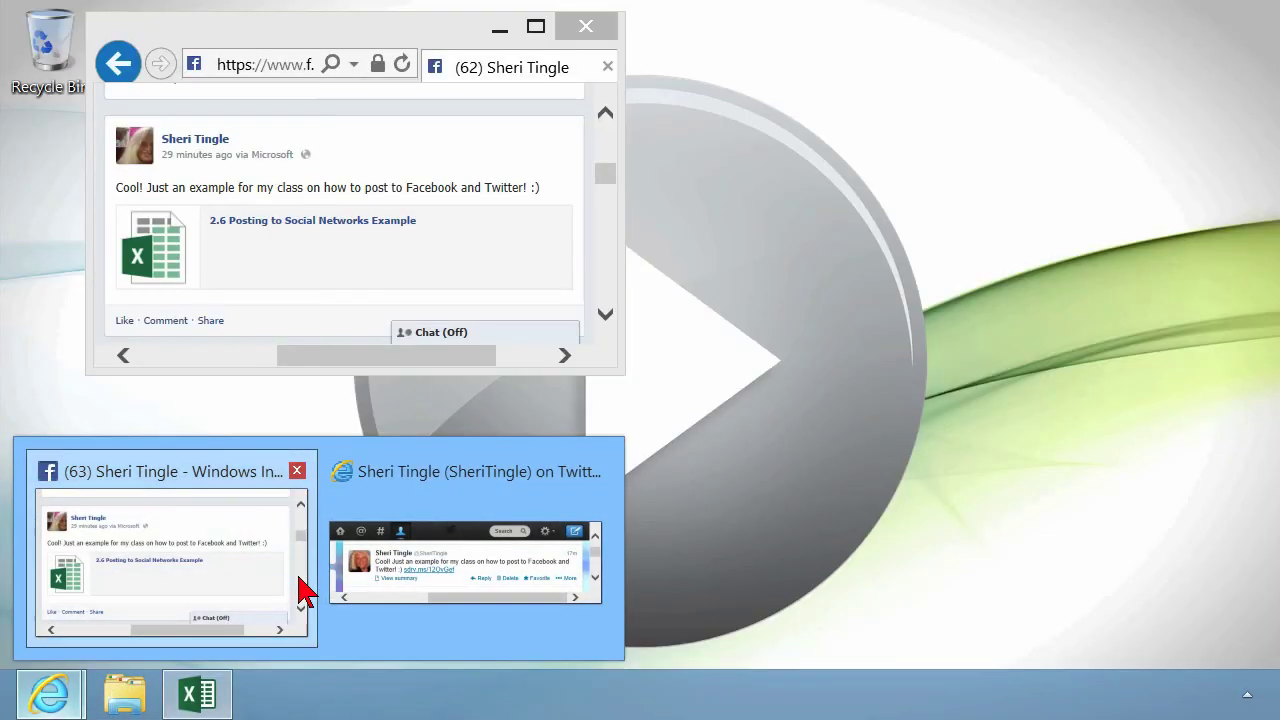
pyautogui.click(300, 591)
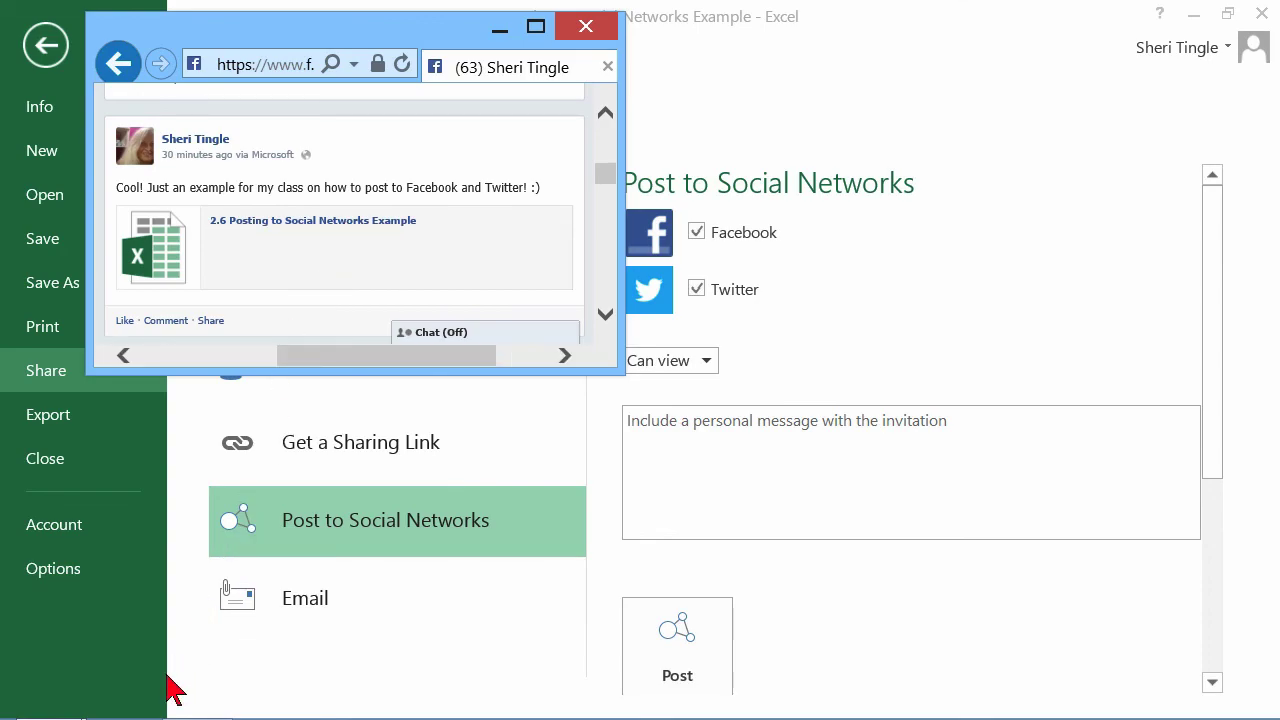
# View the workbook's tweet with its sdrv.ms link in the Twitter window.
pyautogui.moveTo(128, 716)
pyautogui.moveTo(50, 698)
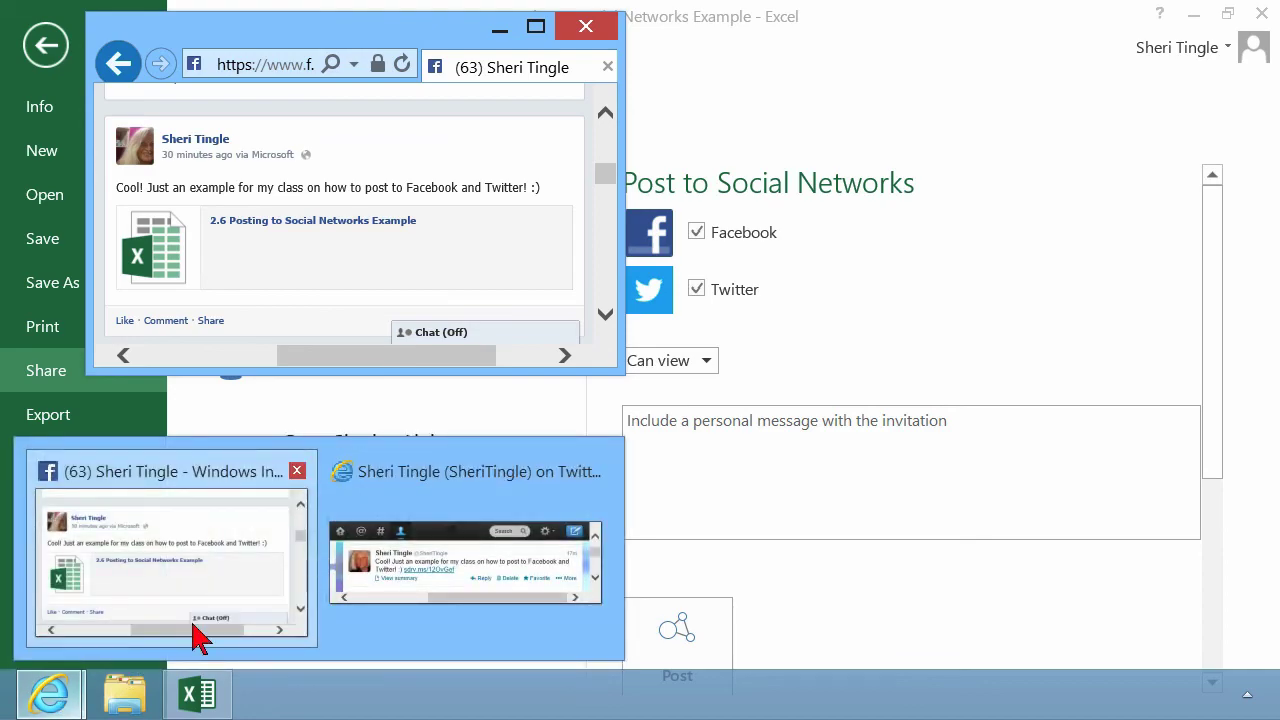
pyautogui.click(371, 566)
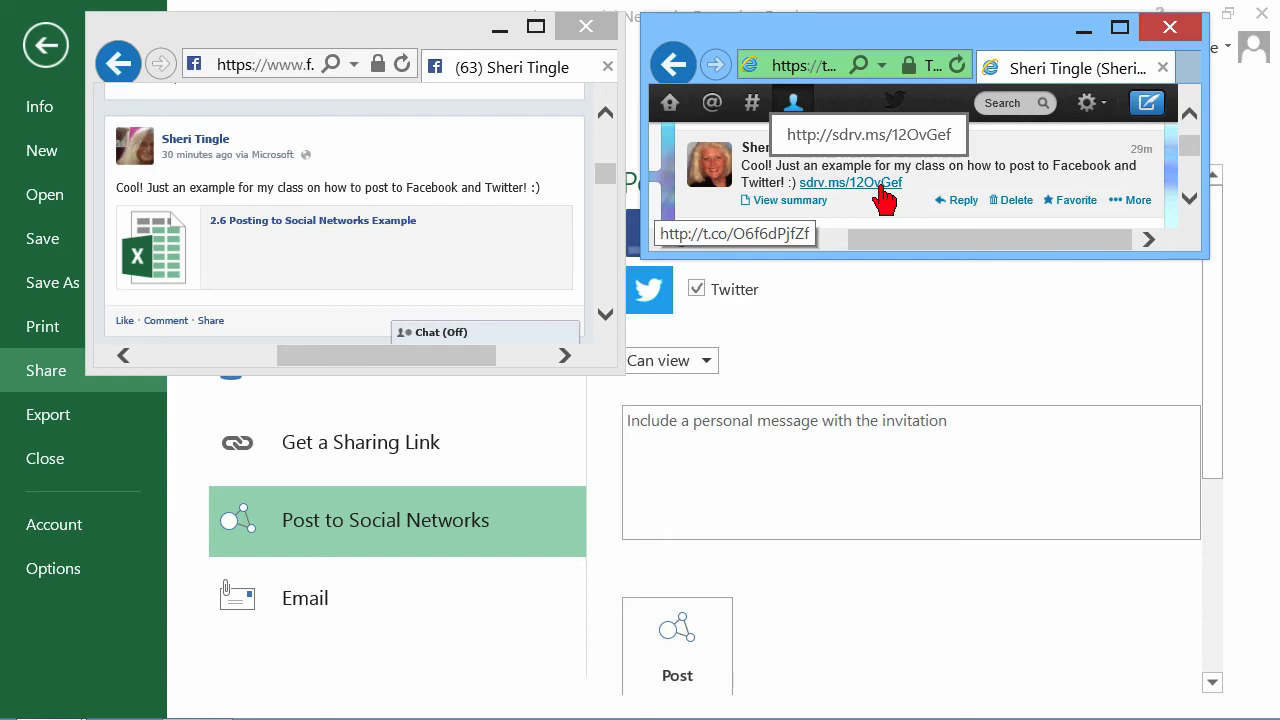
# Follow the tweet's sdrv.ms link and maximize the browser to view the workbook in Excel Web App.
pyautogui.click(882, 186)
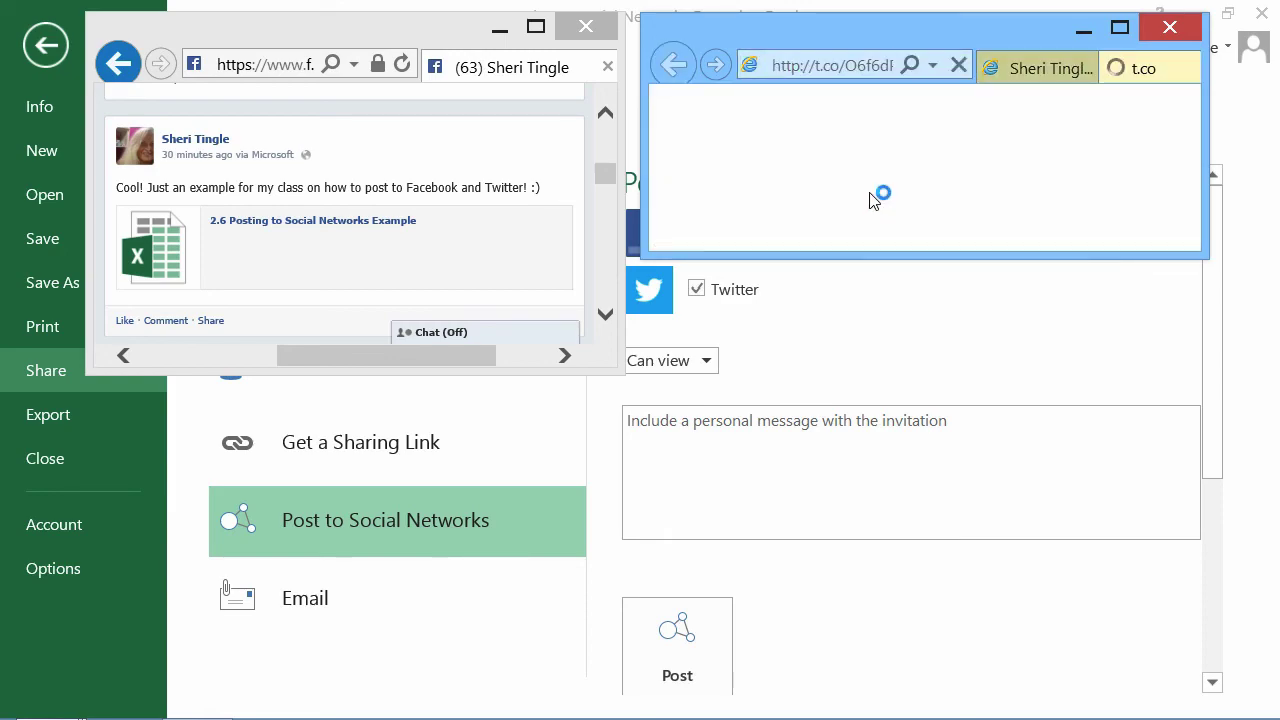
pyautogui.click(1120, 28)
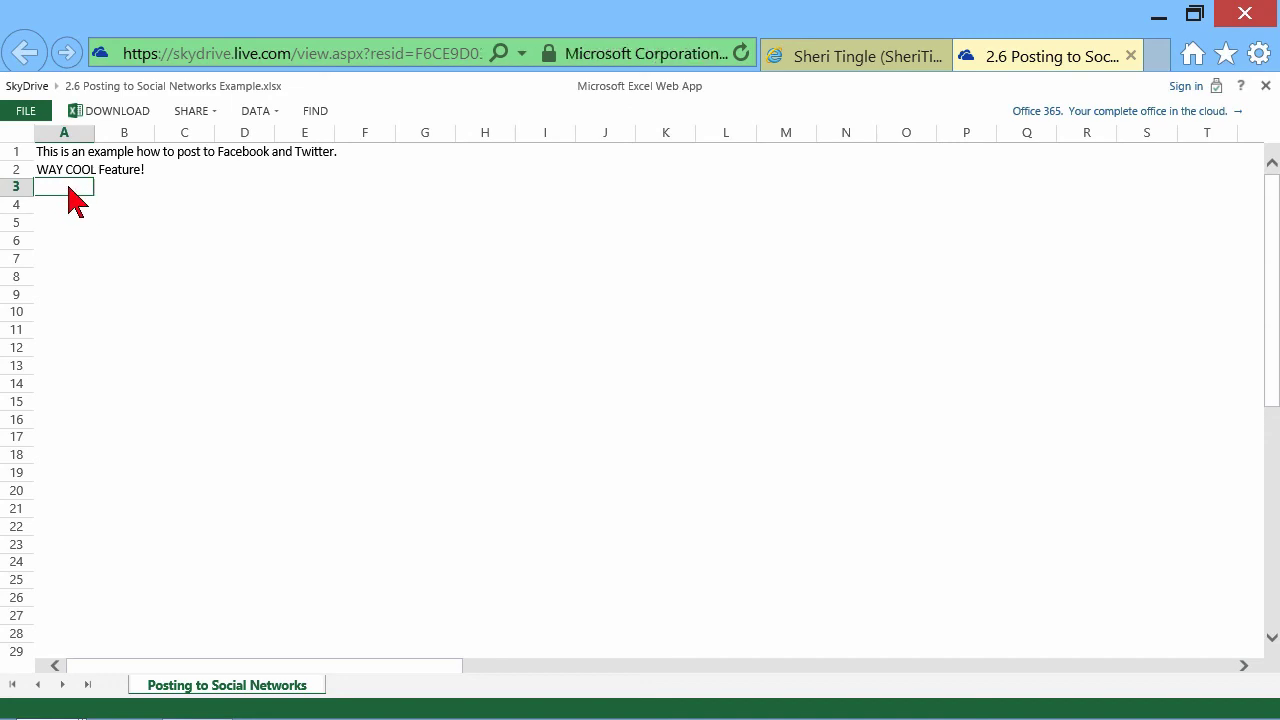
# Switch back to desktop Excel and leave Backstage to show the worksheet.
pyautogui.moveTo(97, 714)
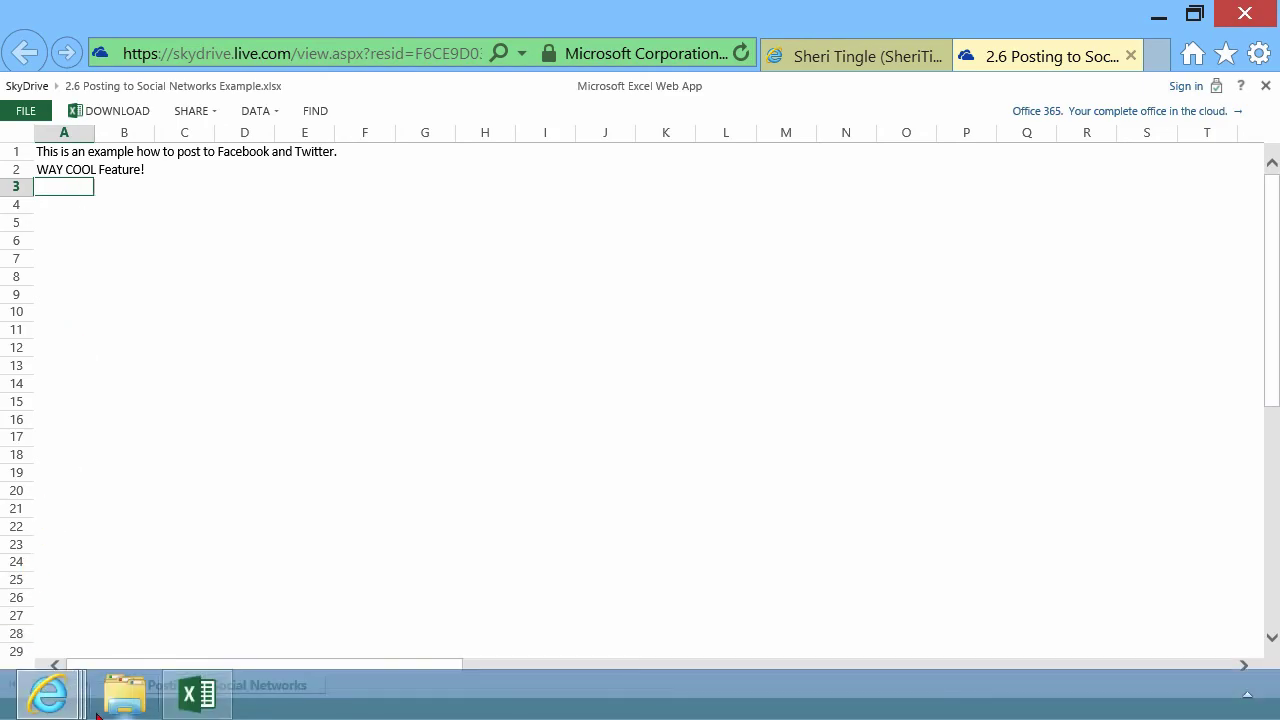
pyautogui.click(197, 694)
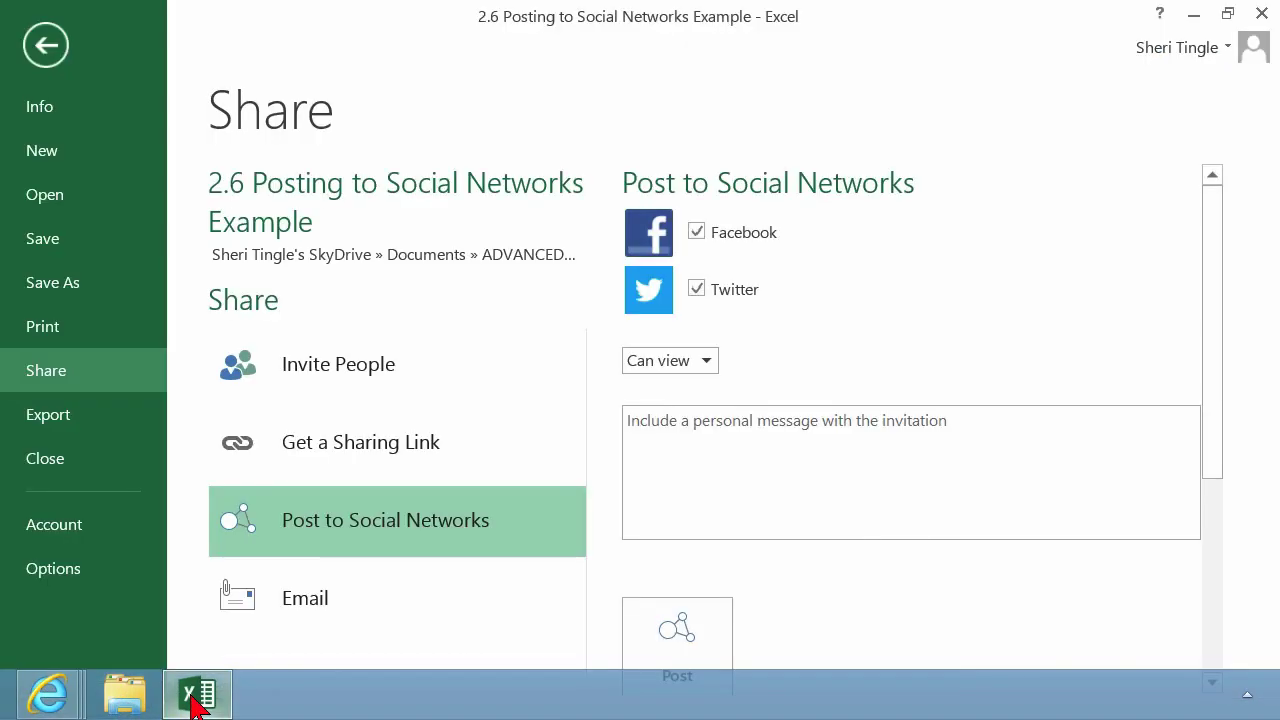
pyautogui.click(45, 45)
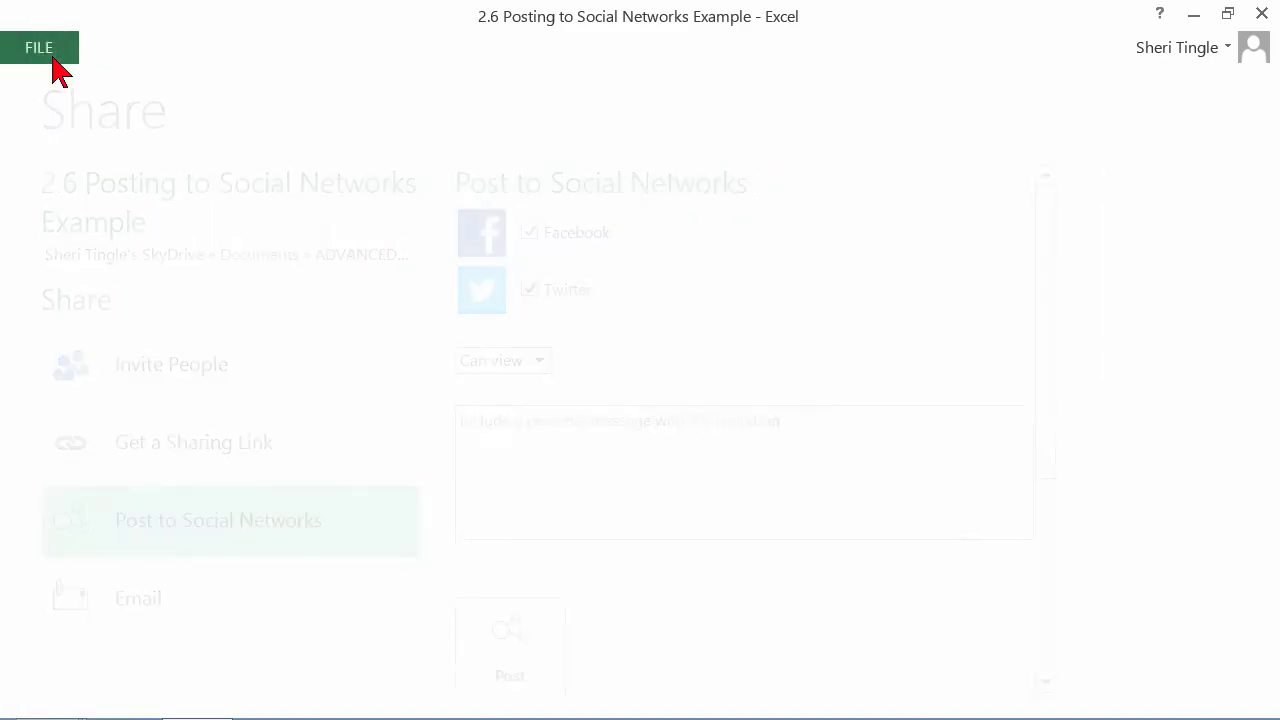